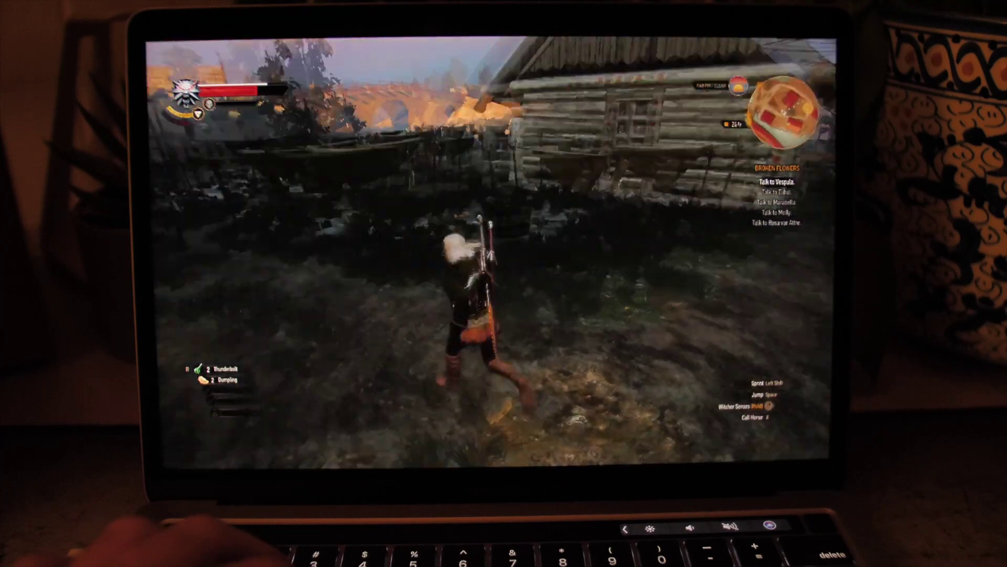
key("a")
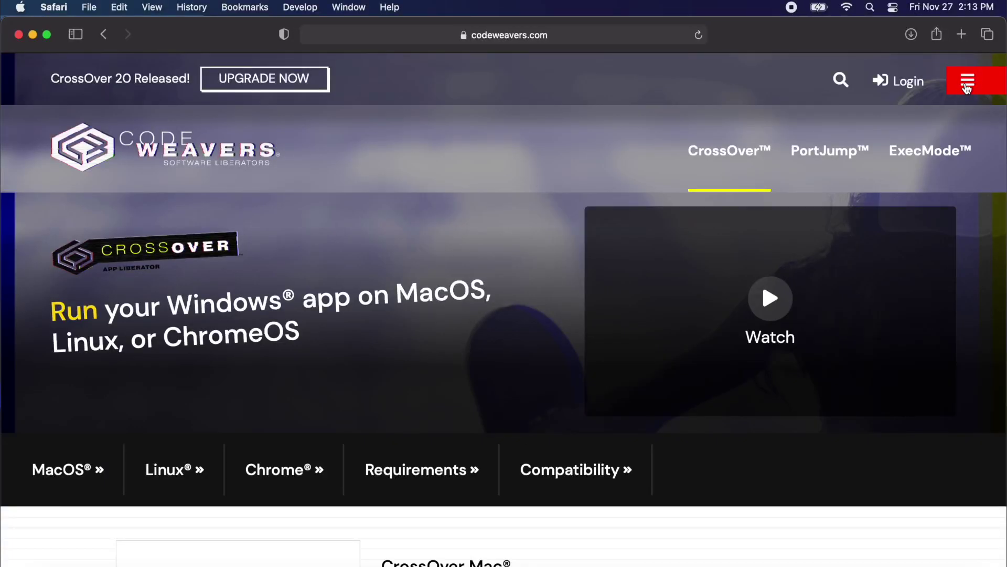
Step: Open the App Compatibility database on the CodeWeavers website
left_click(967, 89)
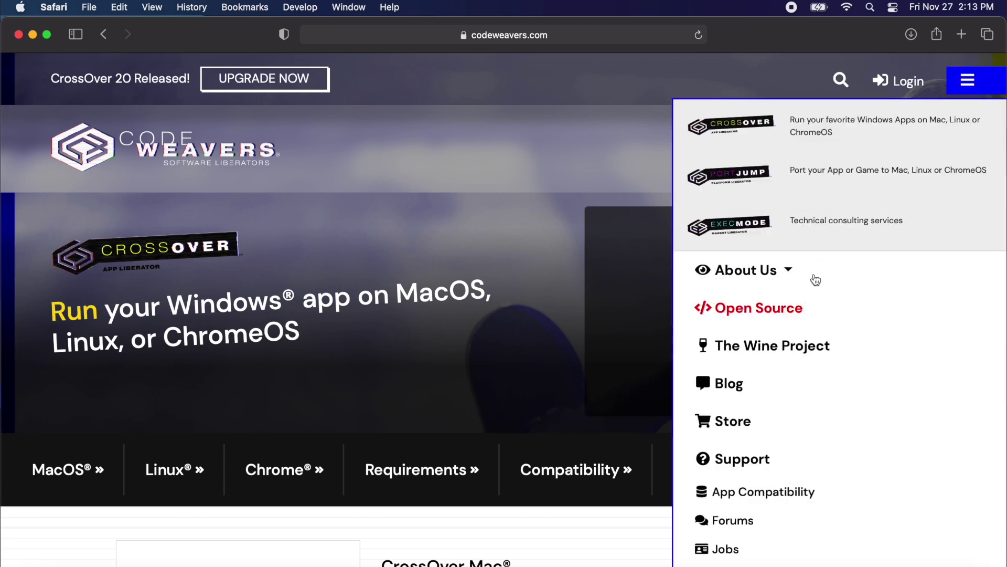
scroll(791, 294, "down", 5)
scroll(791, 294, "up", 4)
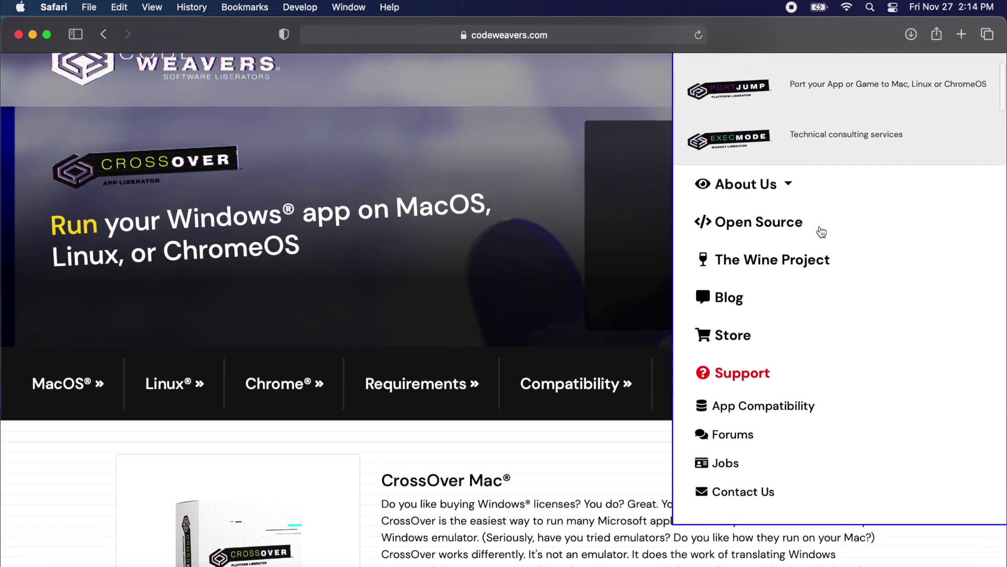
left_click(768, 409)
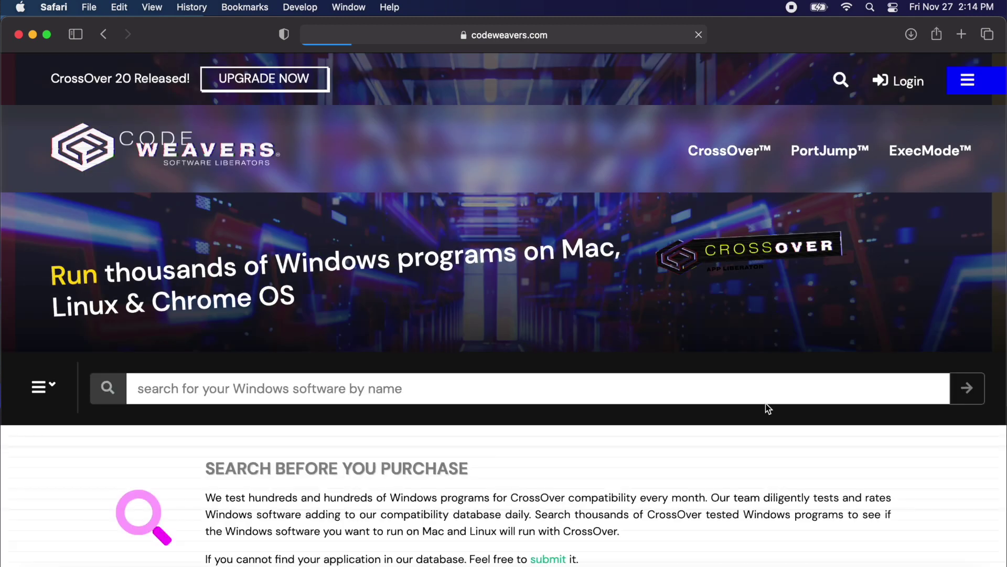
Step: Examine the compatibility database's software search and its list of applications with their Mac ratings
scroll(456, 330, "down", 3)
scroll(461, 294, "down", 5)
scroll(463, 252, "up", 4)
left_click(407, 132)
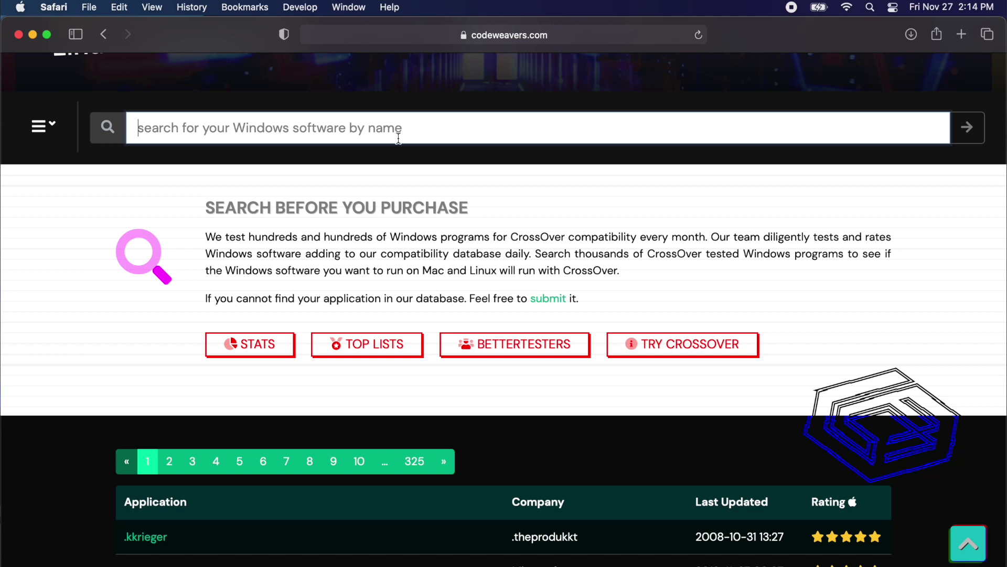
scroll(372, 178, "down", 5)
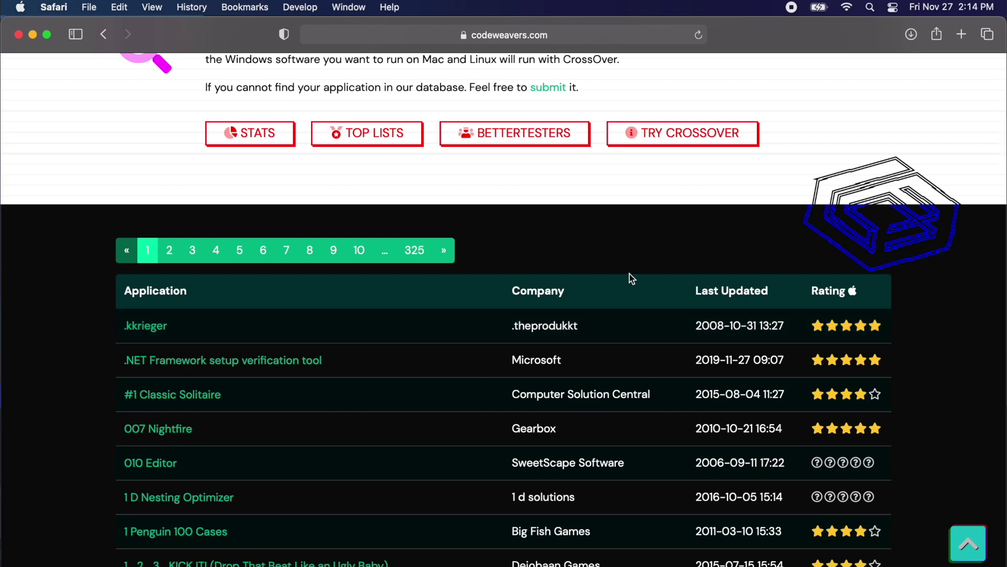
scroll(185, 227, "up", 5)
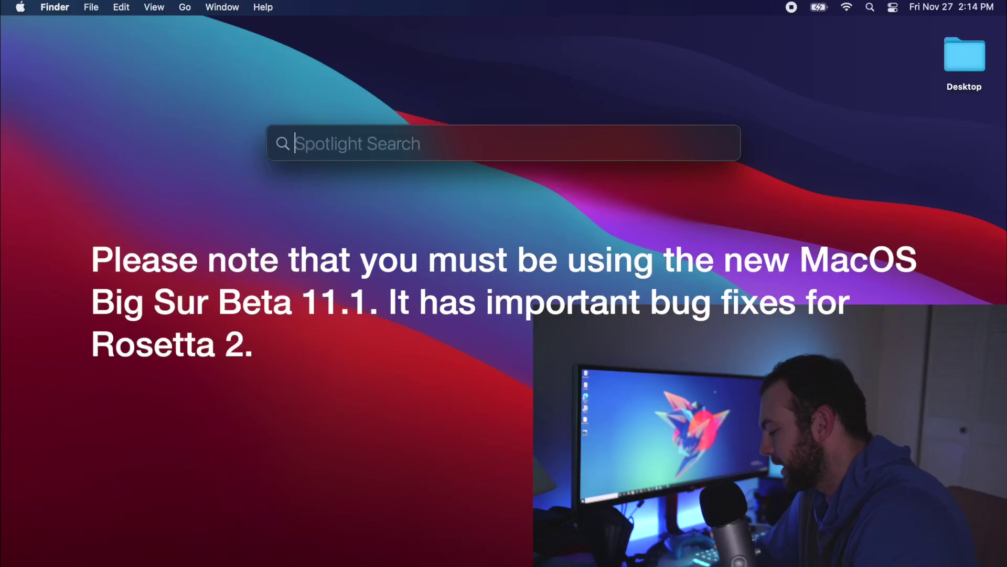
Step: Find and launch CrossOver with Spotlight, and continue with the trial version
type("crossover")
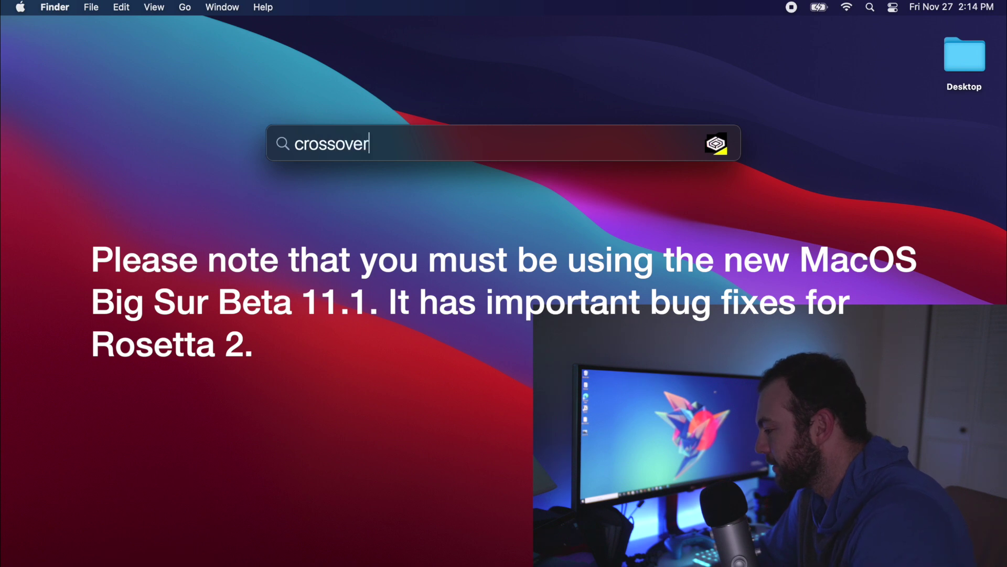
key("Return")
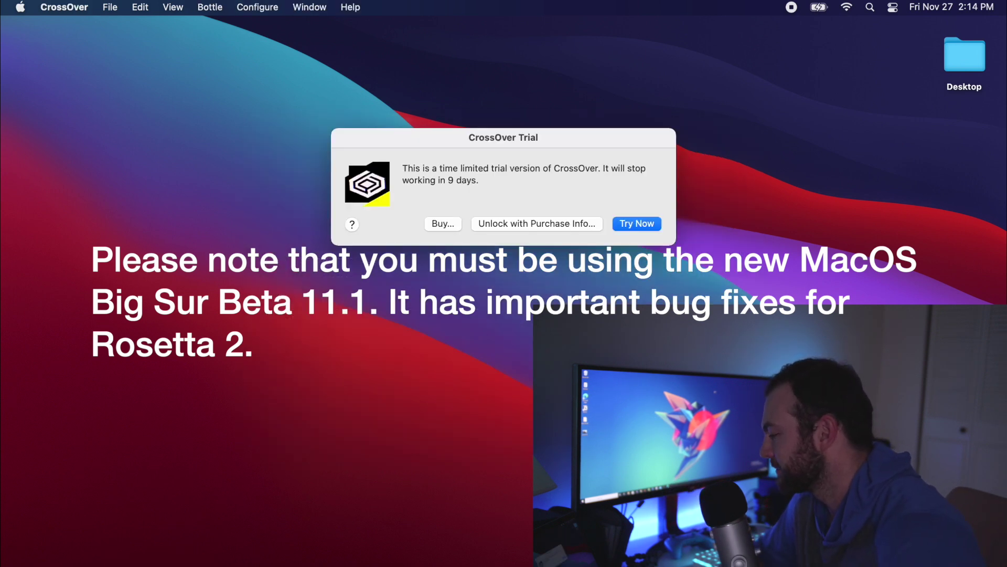
left_click(625, 225)
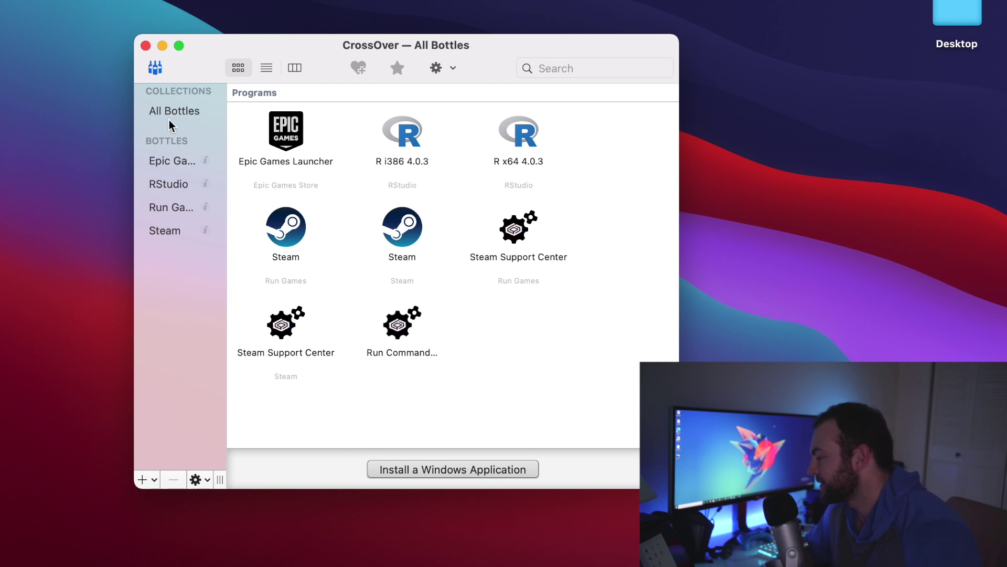
Step: Look through the existing Epic Games and Steam bottles and return to the All Bottles collection
left_click(158, 161)
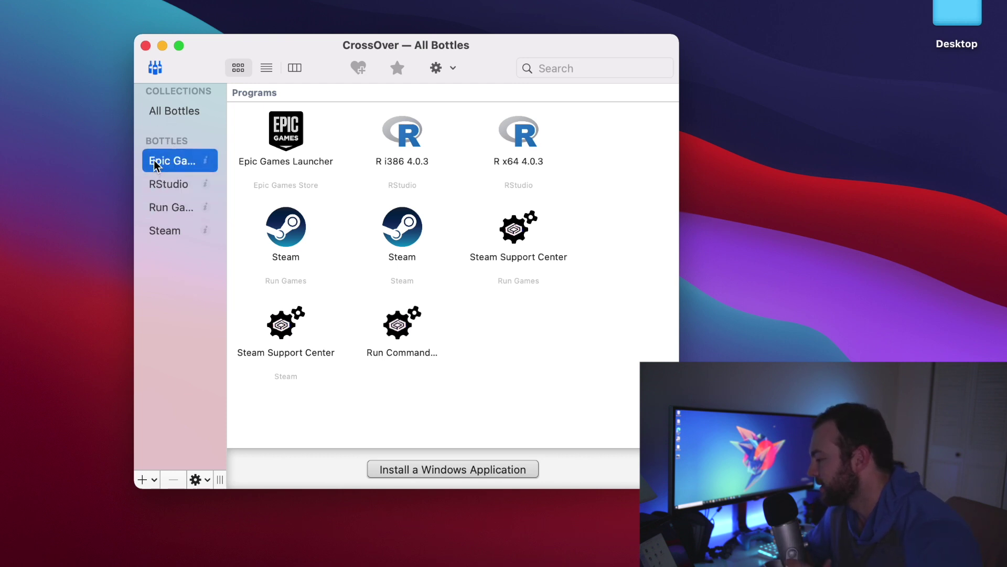
left_click(158, 230)
left_click(167, 111)
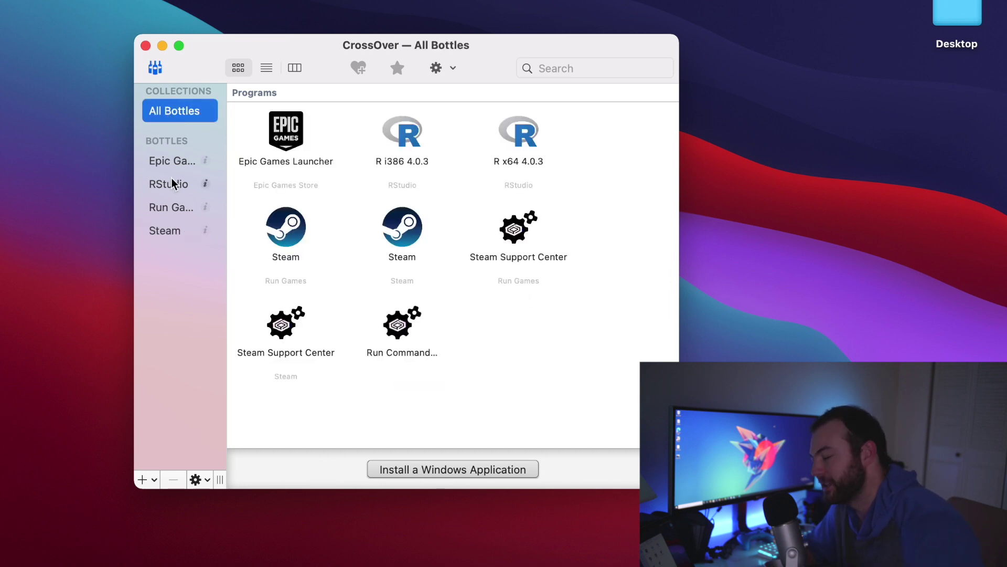
Step: Start installing a Windows application and choose Steam as the application to install
left_click(441, 471)
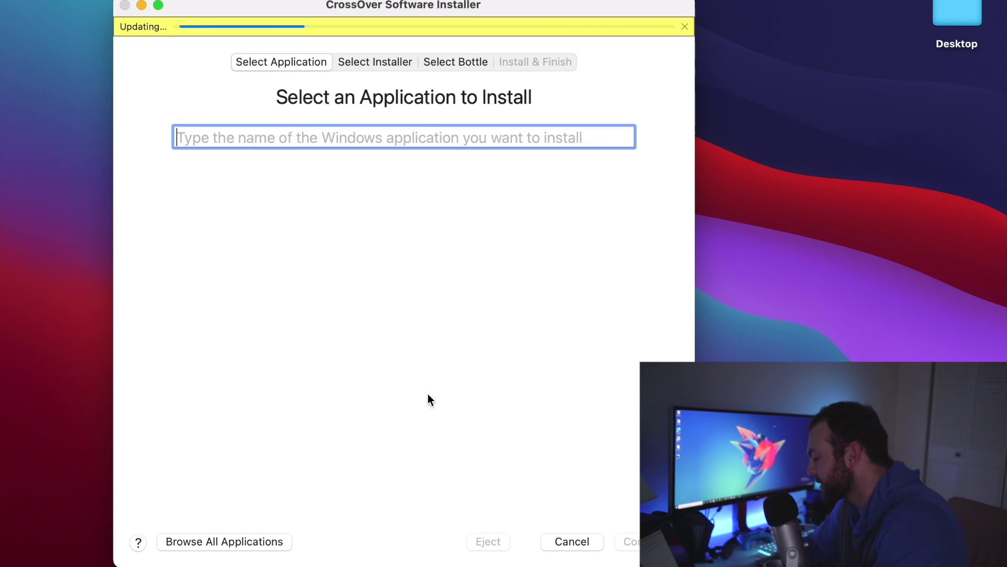
type("steam")
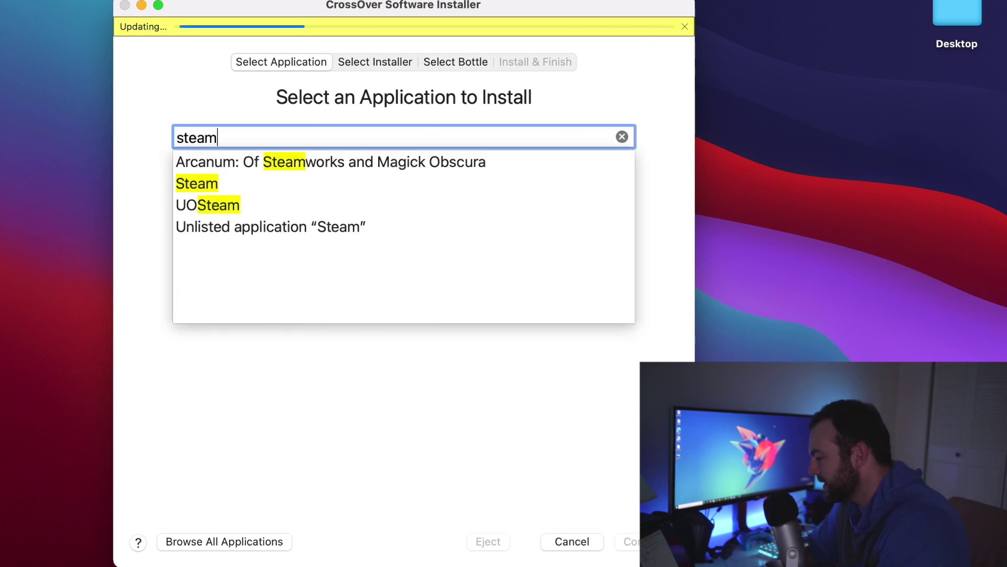
left_click(219, 188)
left_click(201, 187)
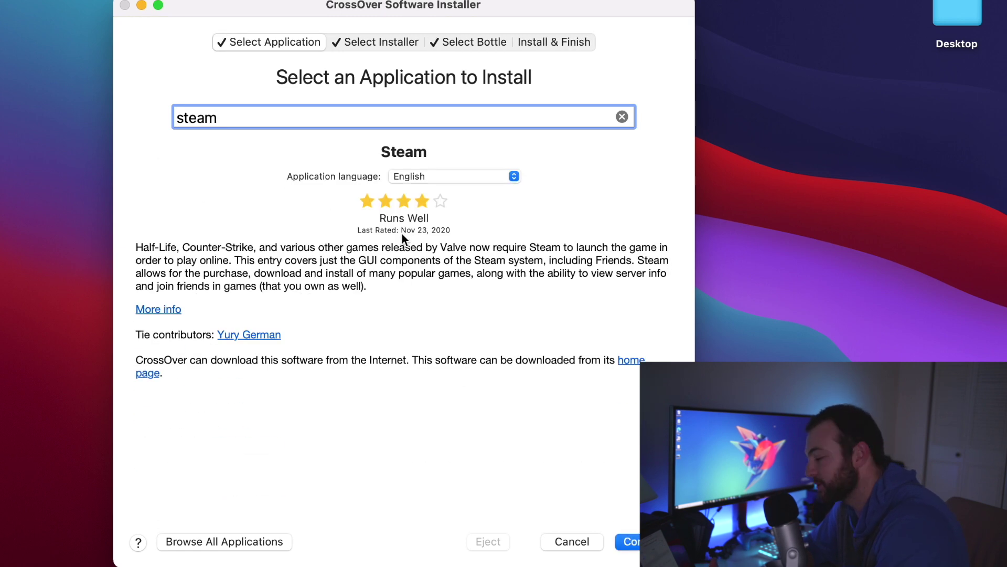
left_click(630, 541)
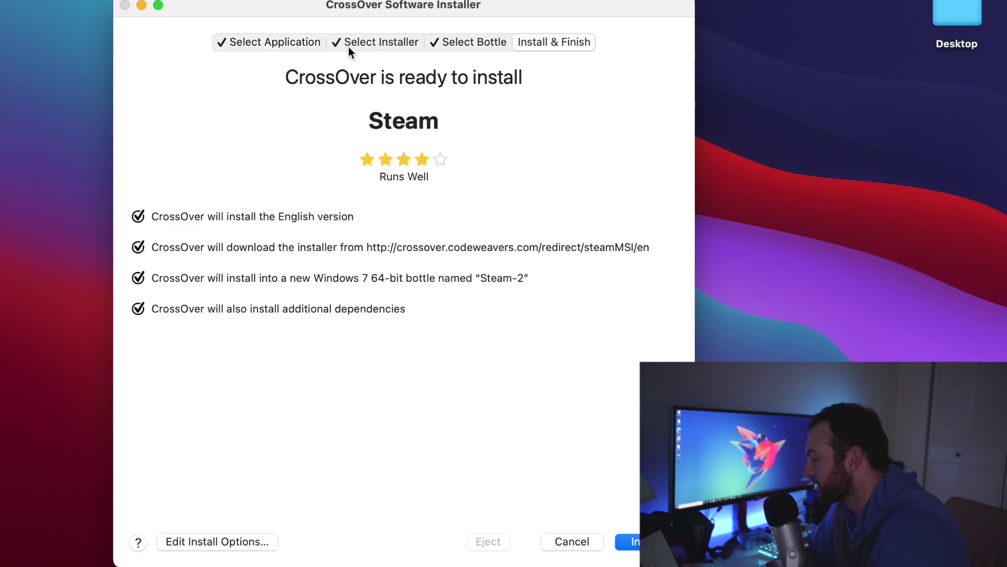
Step: Check the installer source, choose a new Windows 10 64-bit bottle named Steam-2, and start the Steam installation
left_click(366, 45)
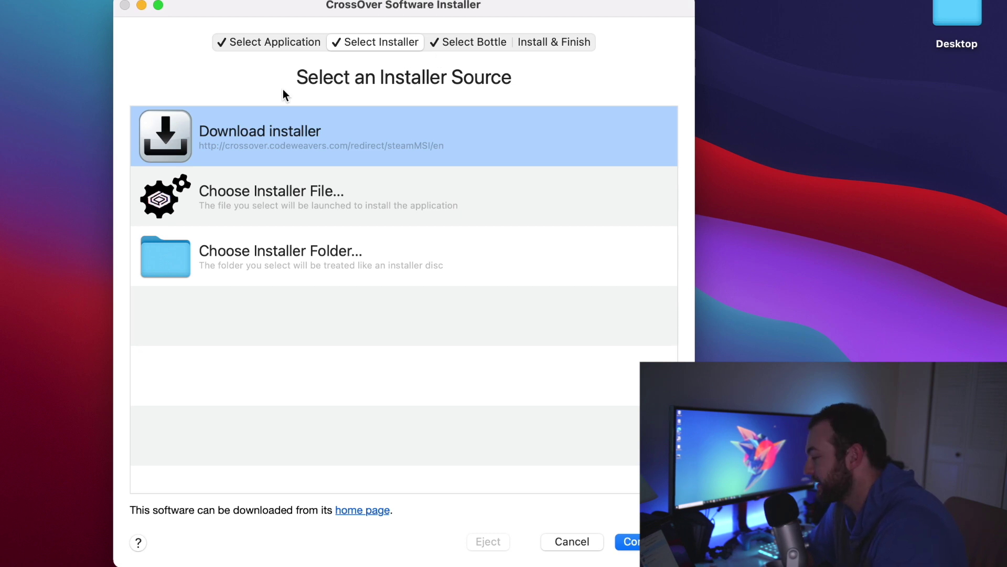
left_click(460, 44)
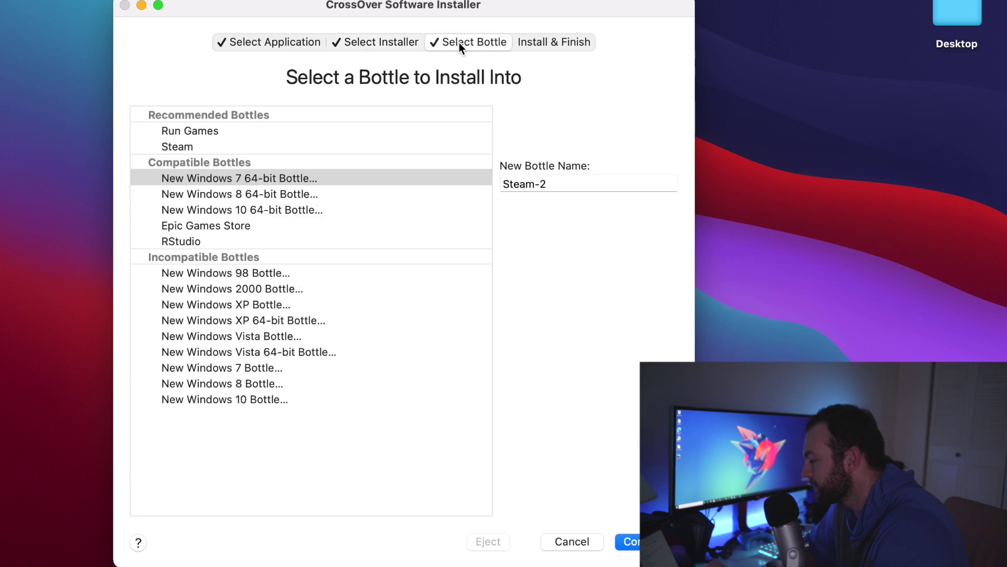
left_click(247, 212)
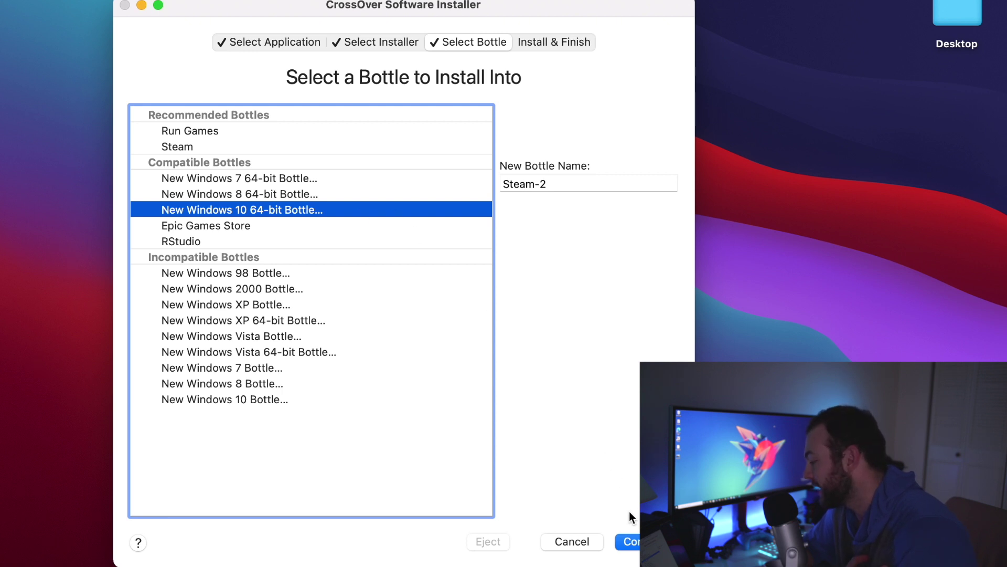
left_click(632, 543)
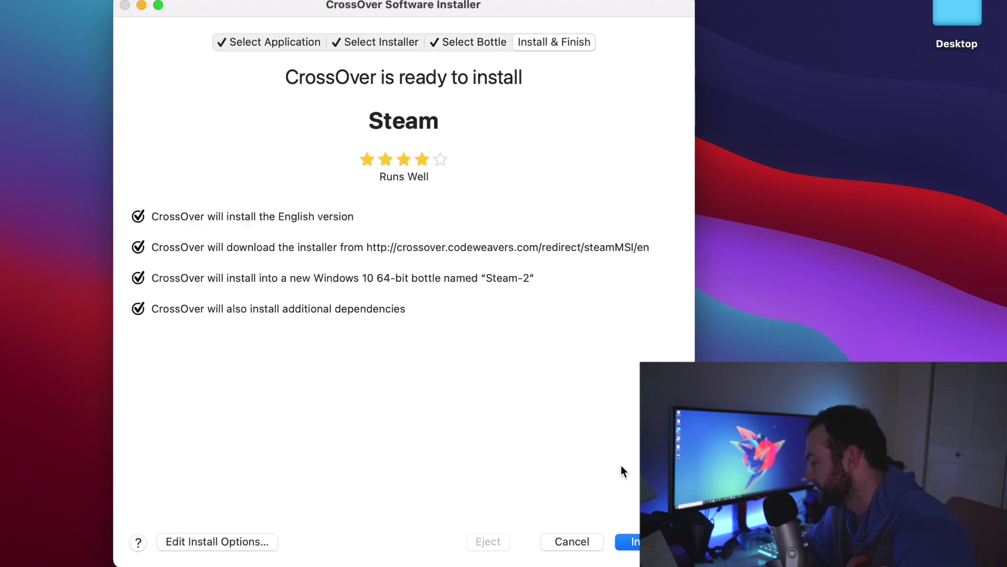
left_click(634, 542)
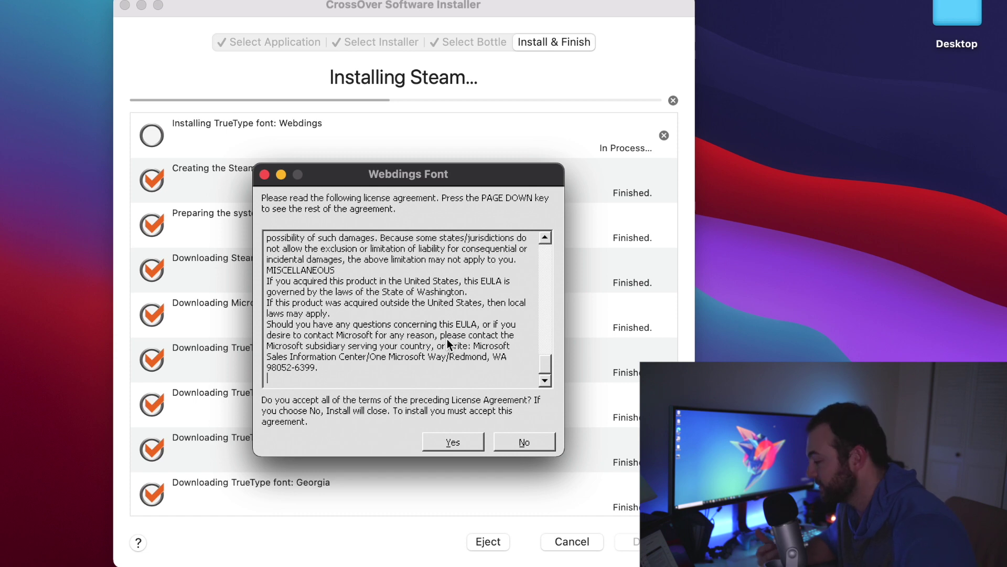
Step: Accept the font license agreements and run the Microsoft XML Parser setup with the customer information left blank
key("Return")
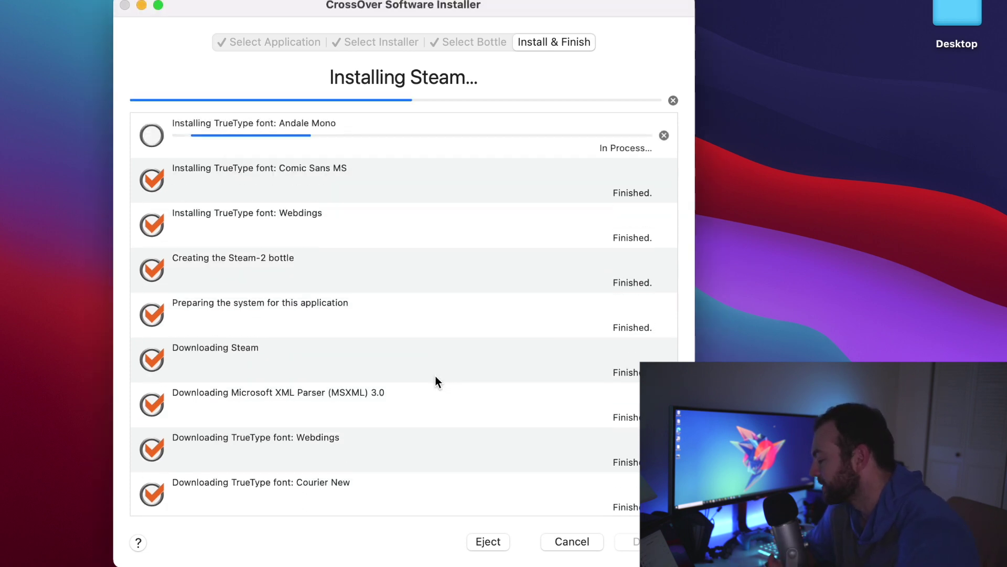
key("Return")
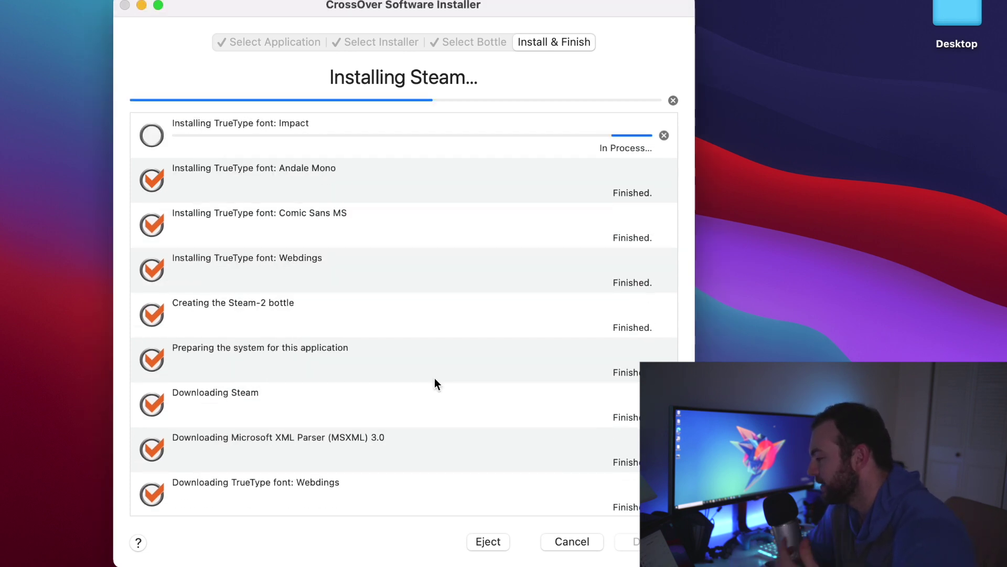
key("Return")
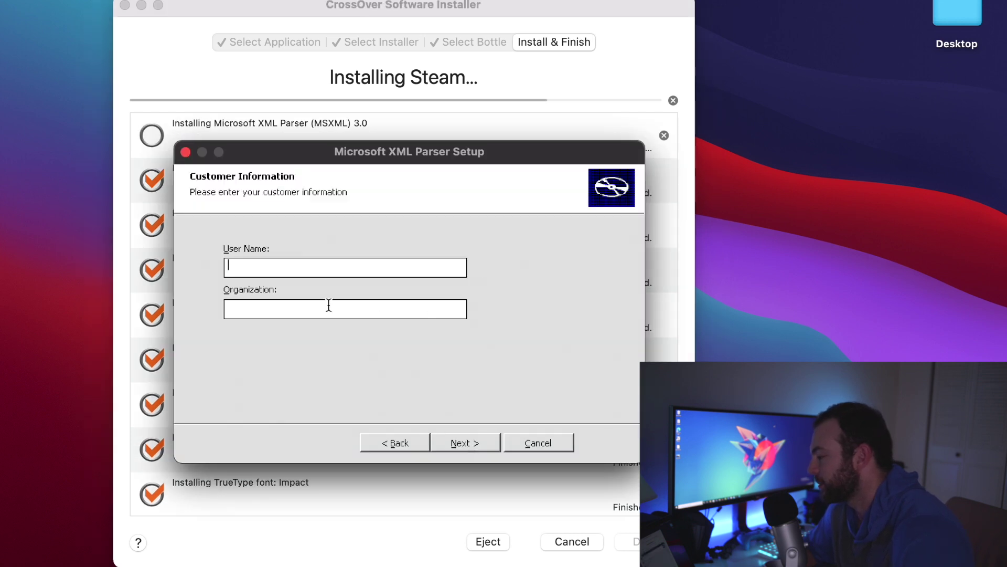
left_click(454, 444)
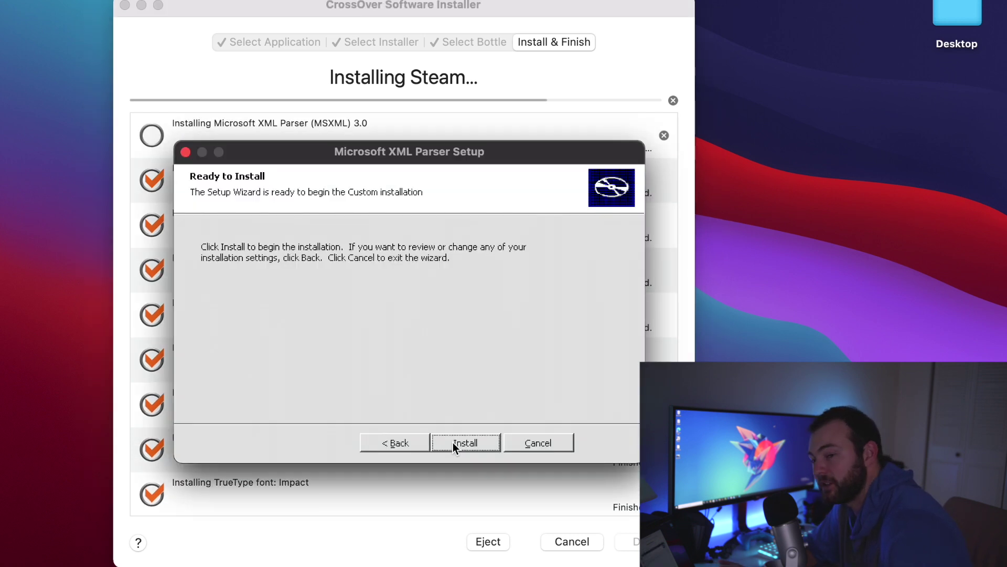
left_click(453, 442)
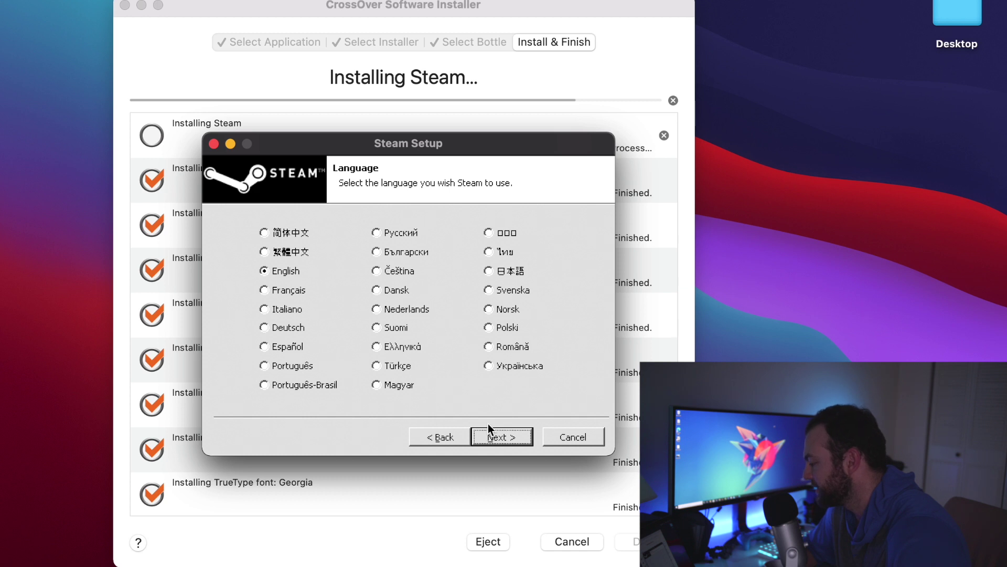
Step: Complete Steam Setup with English as the language and close the CrossOver Software Installer
left_click(496, 438)
left_click(498, 438)
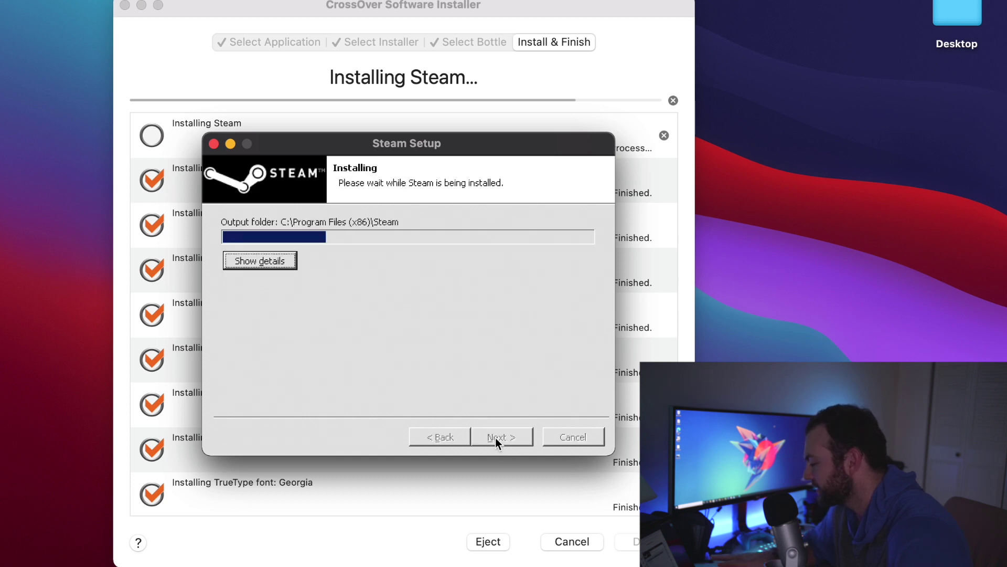
left_click(495, 437)
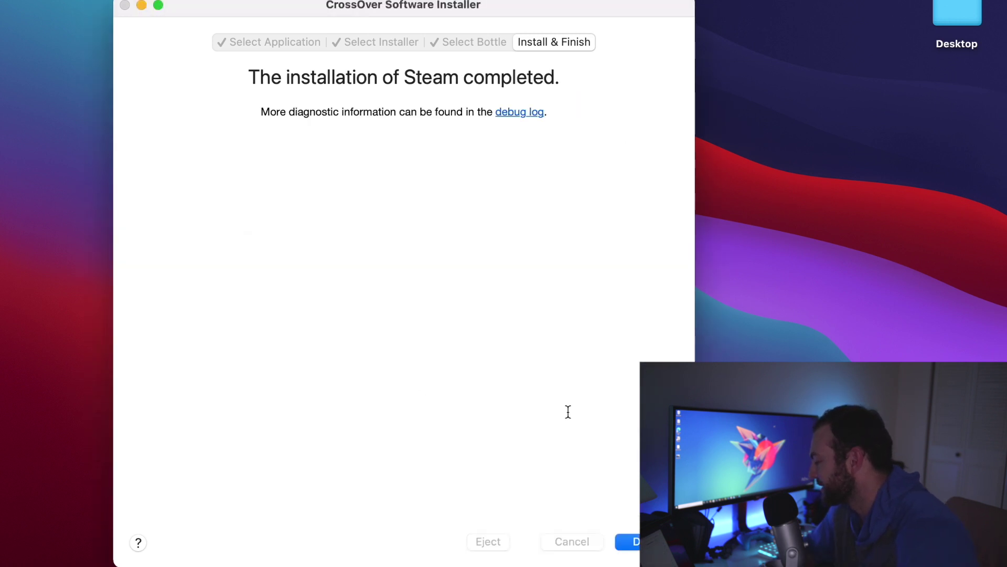
left_click(632, 541)
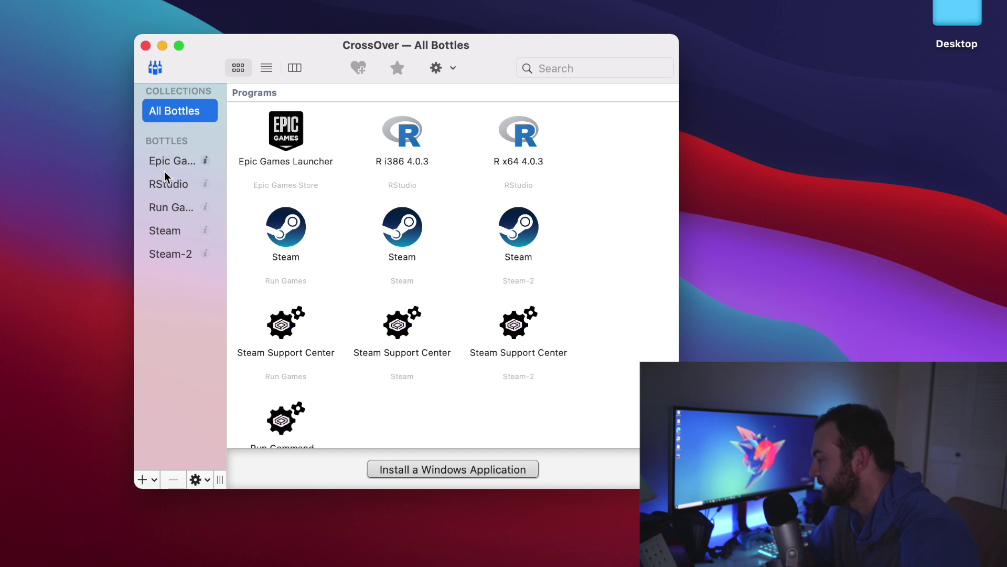
Step: Compare the Steam-2 and Steam bottles, and launch Steam from the Steam-2 bottle
left_click(163, 259)
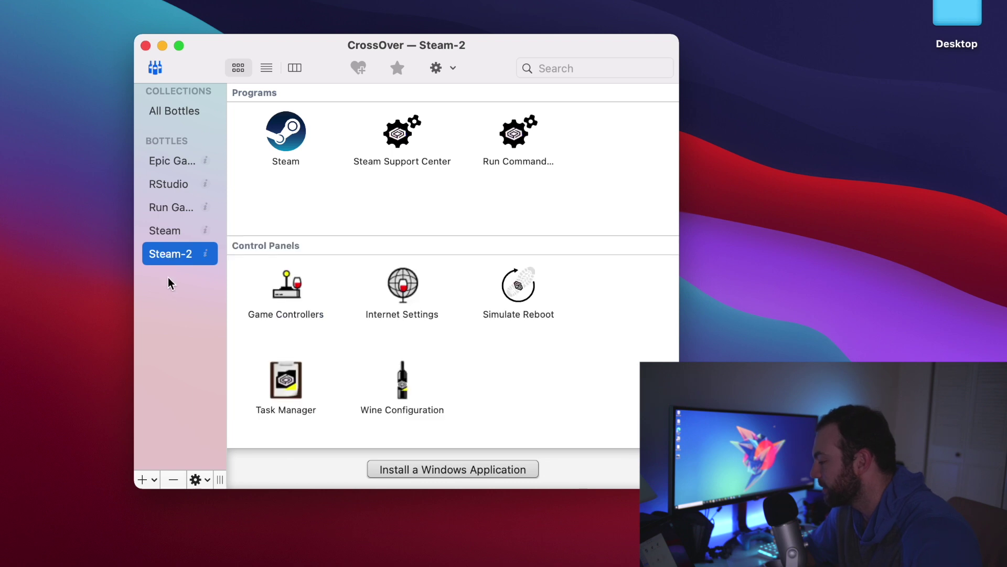
left_click(164, 232)
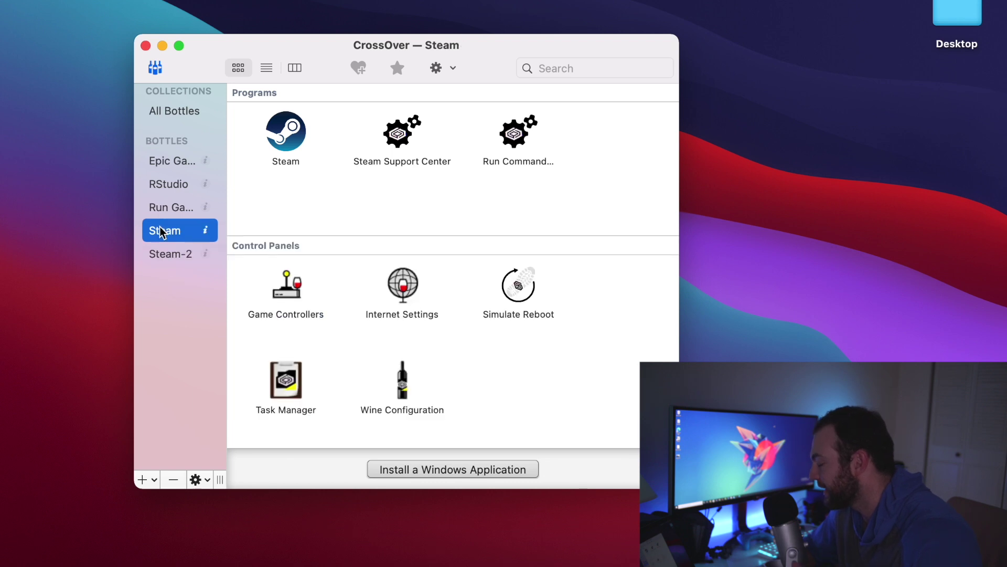
left_click(171, 253)
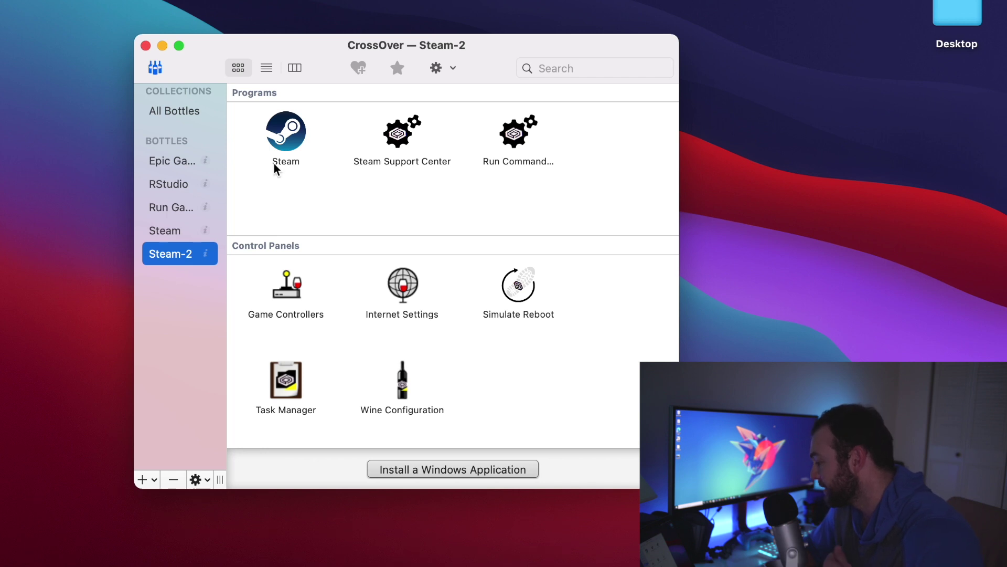
double_click(287, 134)
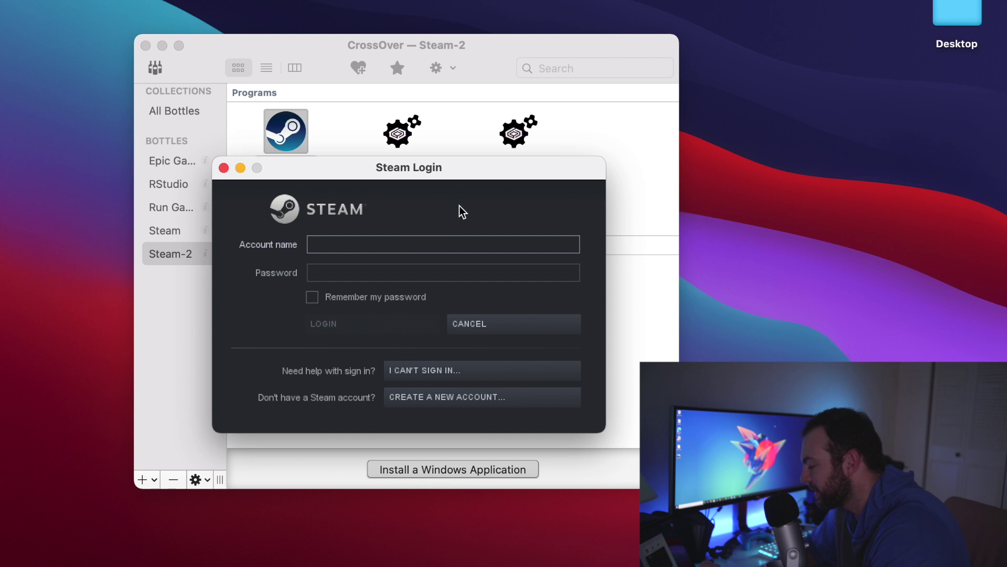
Step: Log in to Steam with the account name and password, and authorize this computer with the emailed Steam Guard access code
left_click(359, 244)
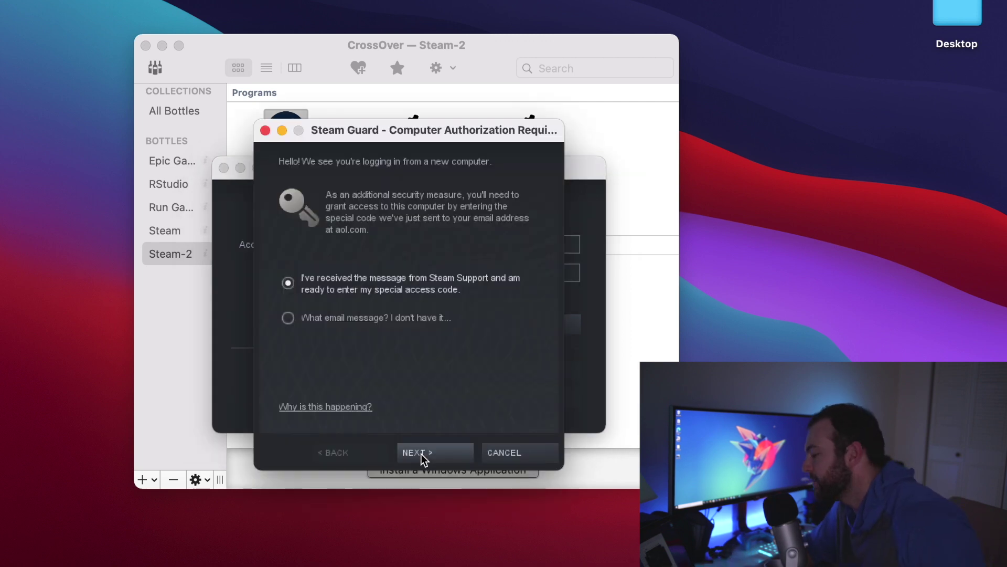
left_click(420, 455)
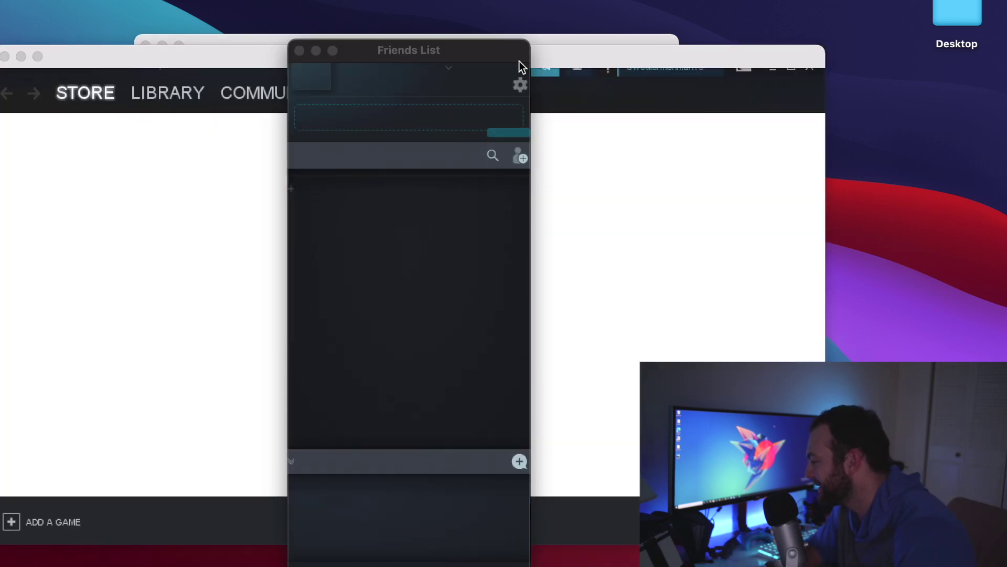
Step: Close the Friends List, reposition the Steam window and open the game library
left_click(299, 50)
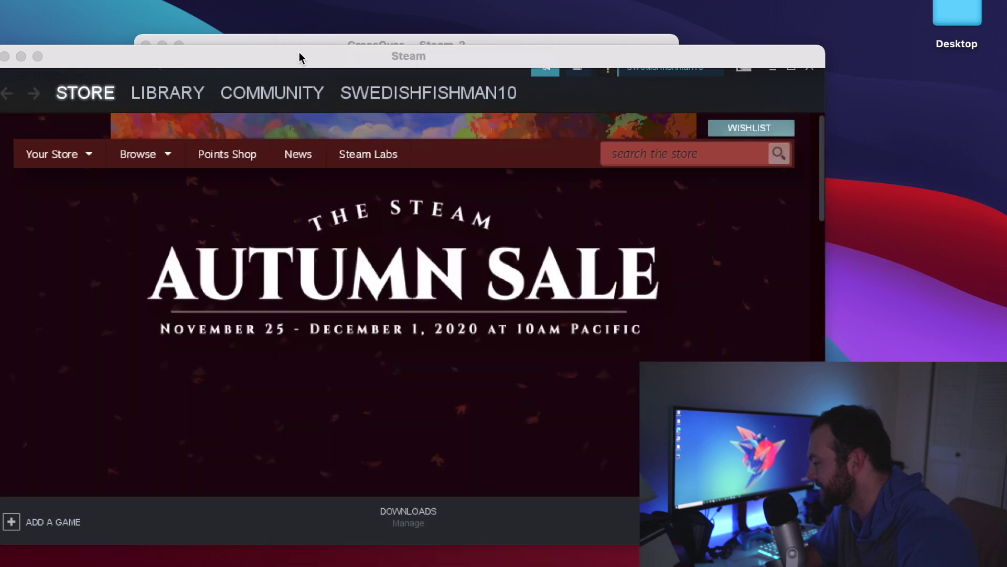
left_click_drag(328, 61, 281, 11)
left_click(125, 57)
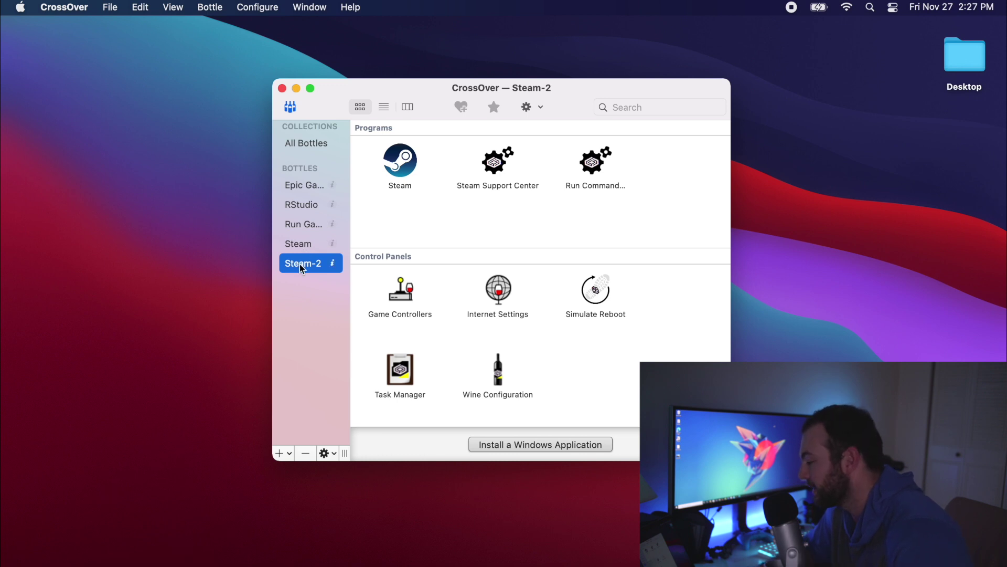
Step: Install DXVK into the Steam-2 bottle with the CrossOver Software Installer
right_click(302, 268)
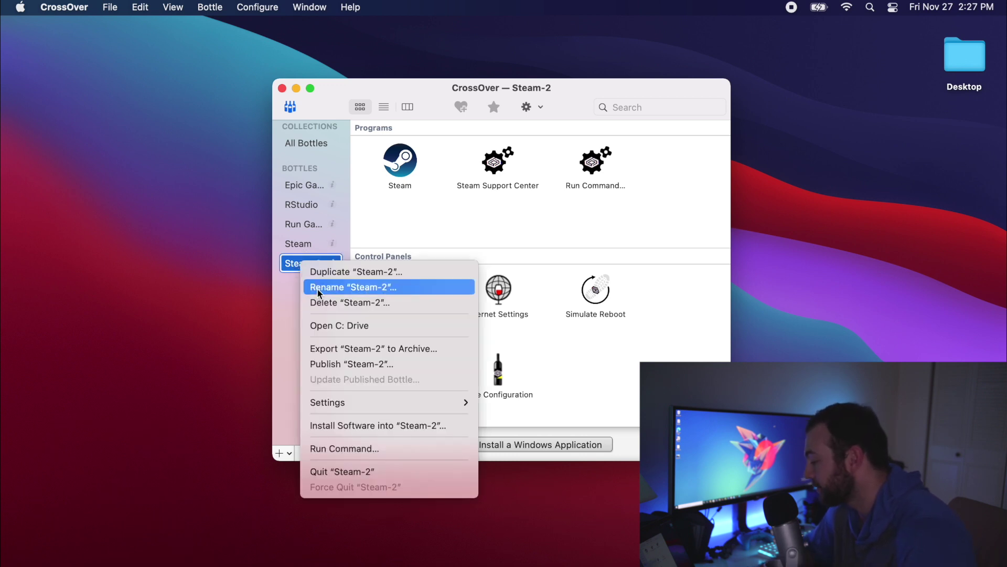
left_click(354, 429)
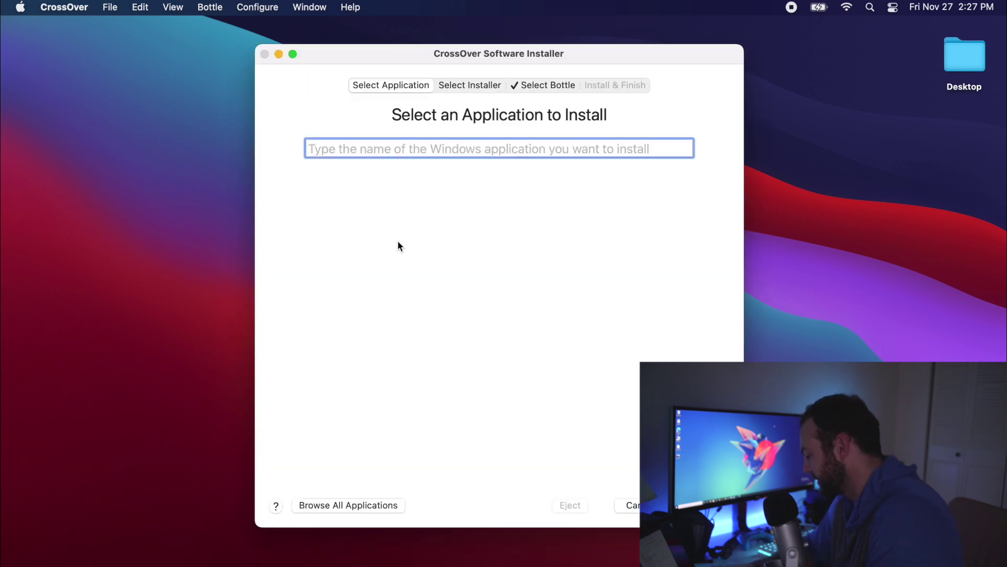
type("dxvk")
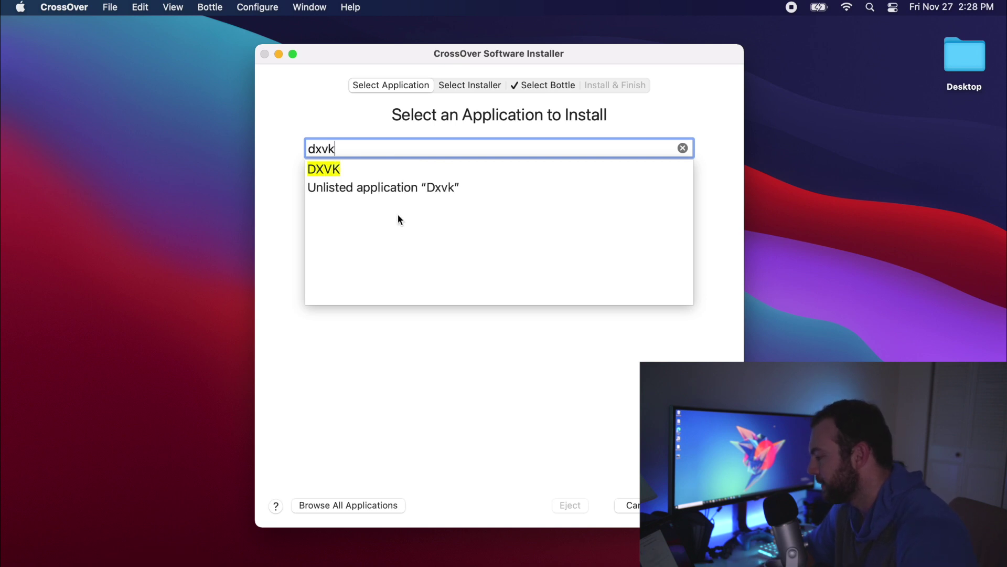
left_click(347, 168)
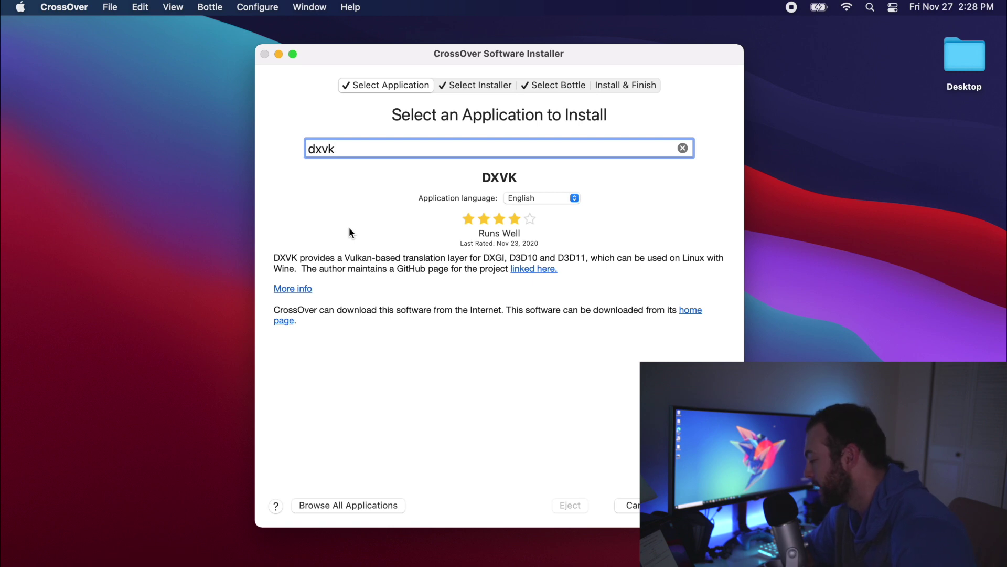
key("Return")
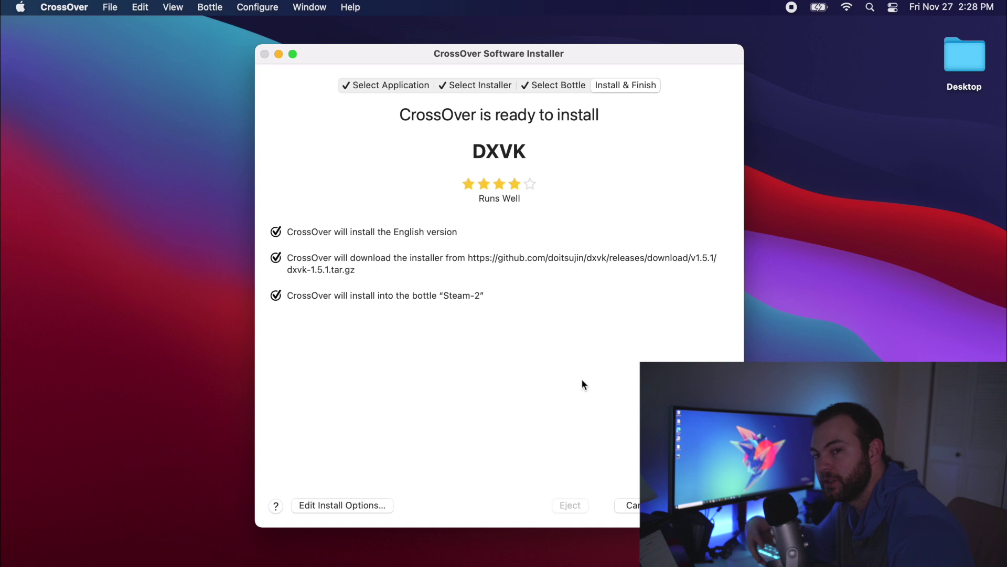
key("Return")
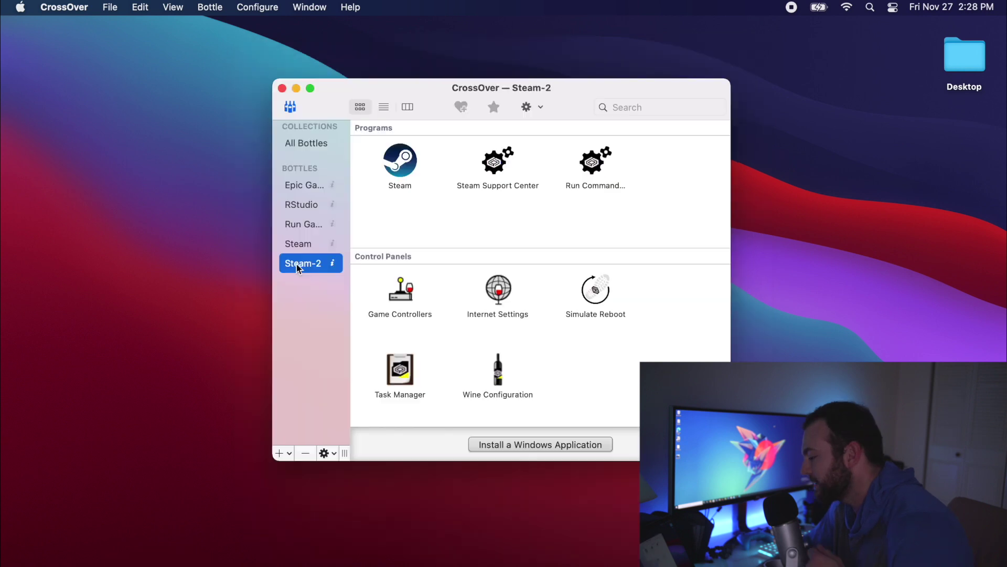
Step: Install DirectX for Modern Games into the Steam-2 bottle
right_click(295, 264)
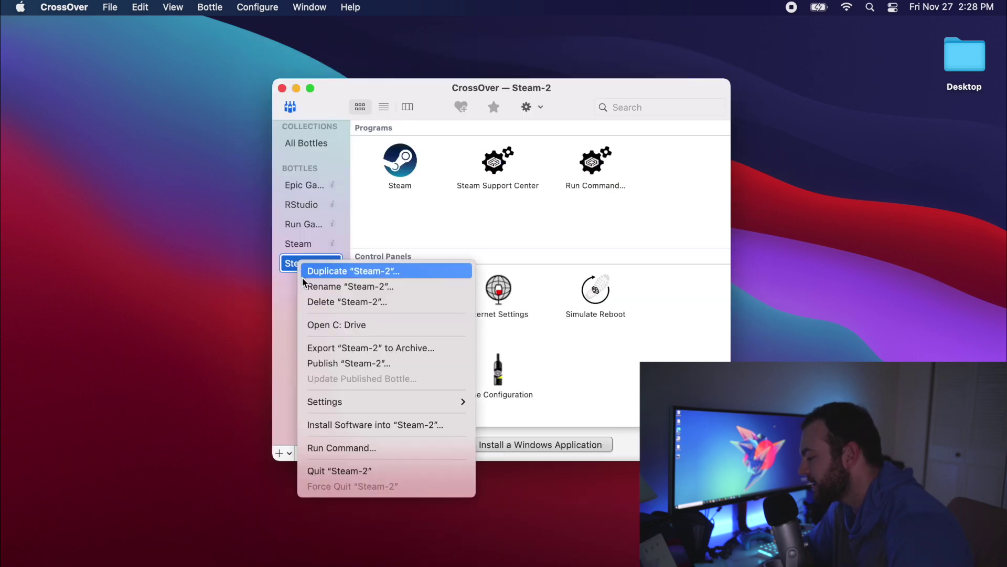
left_click(345, 424)
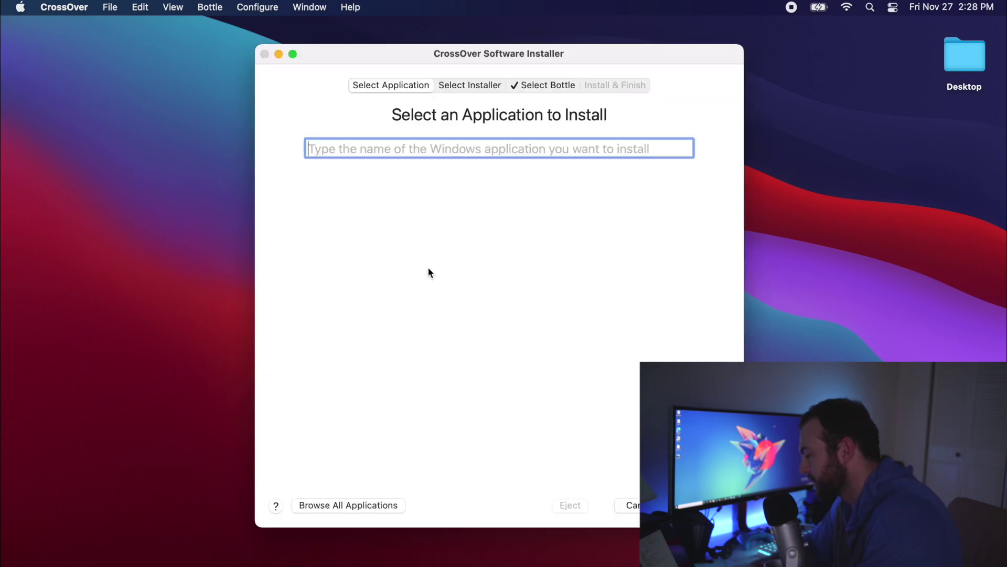
type("directx")
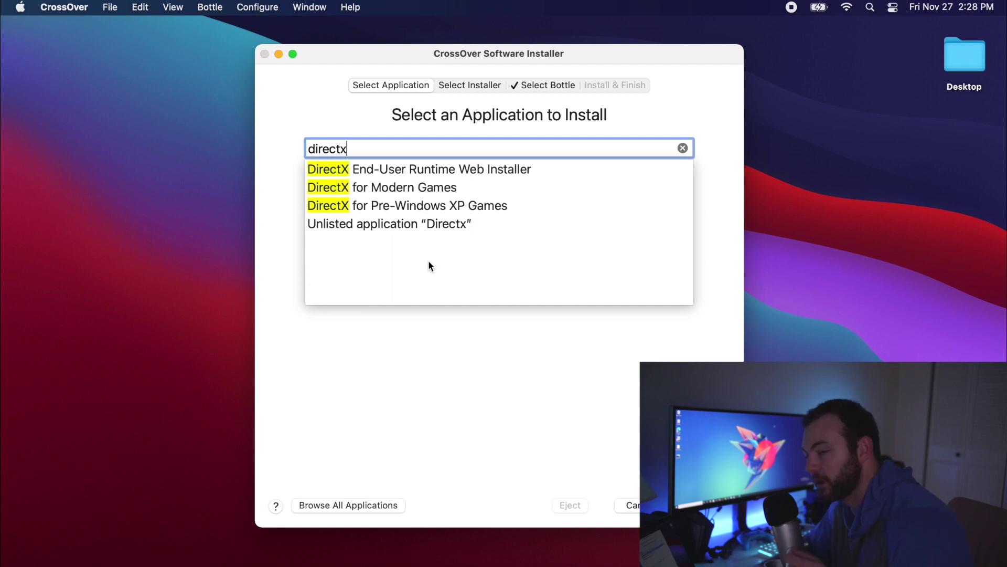
left_click(444, 192)
left_click(414, 191)
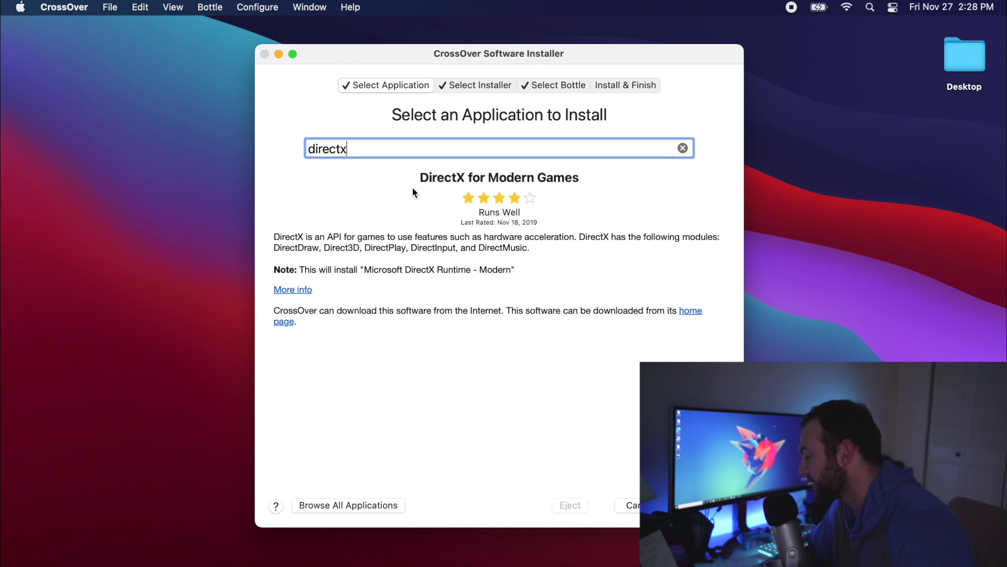
key("Return")
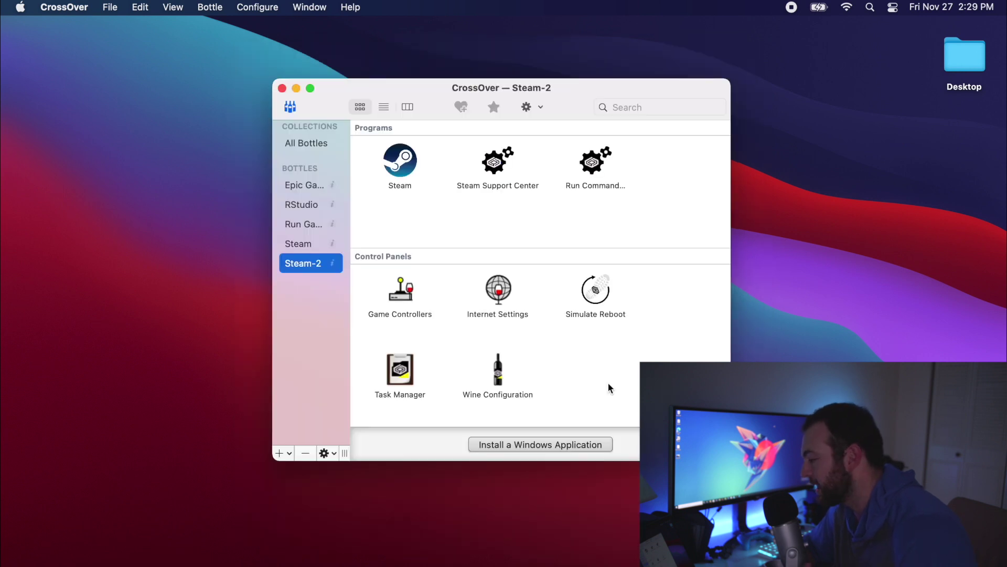
Step: Enable the DXVK Backend for D3D11 setting on the Steam-2 bottle
right_click(299, 269)
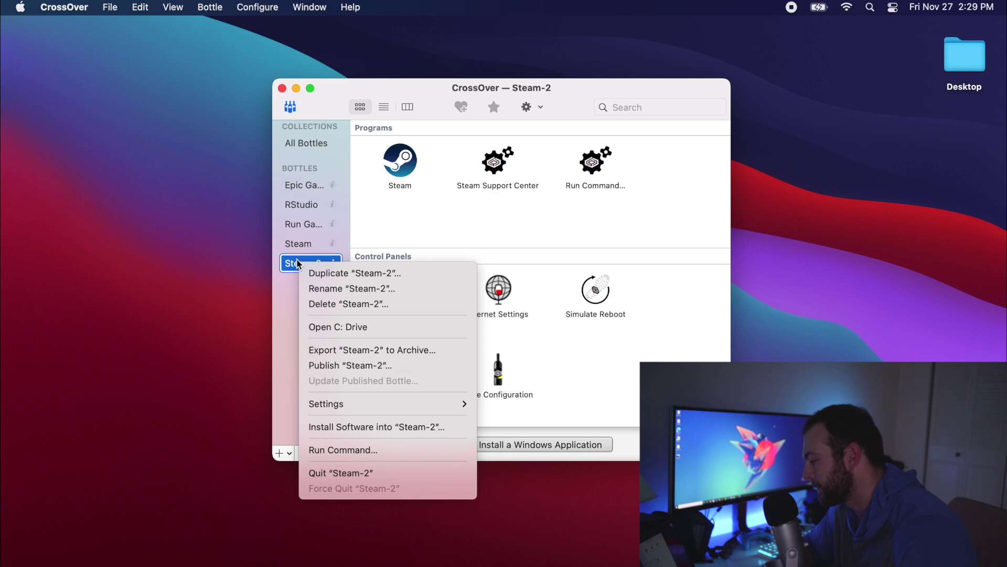
mouse_move(413, 404)
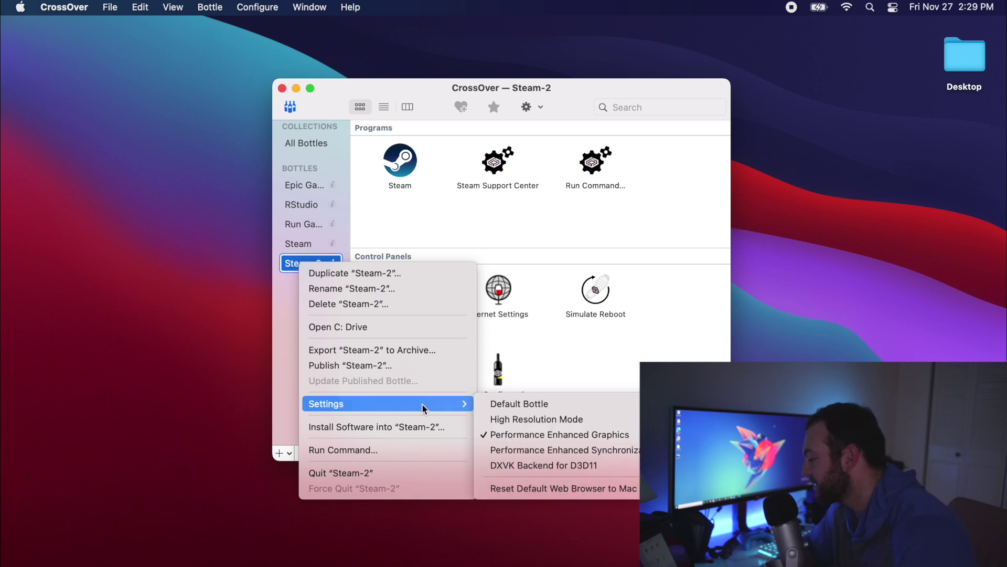
left_click(606, 469)
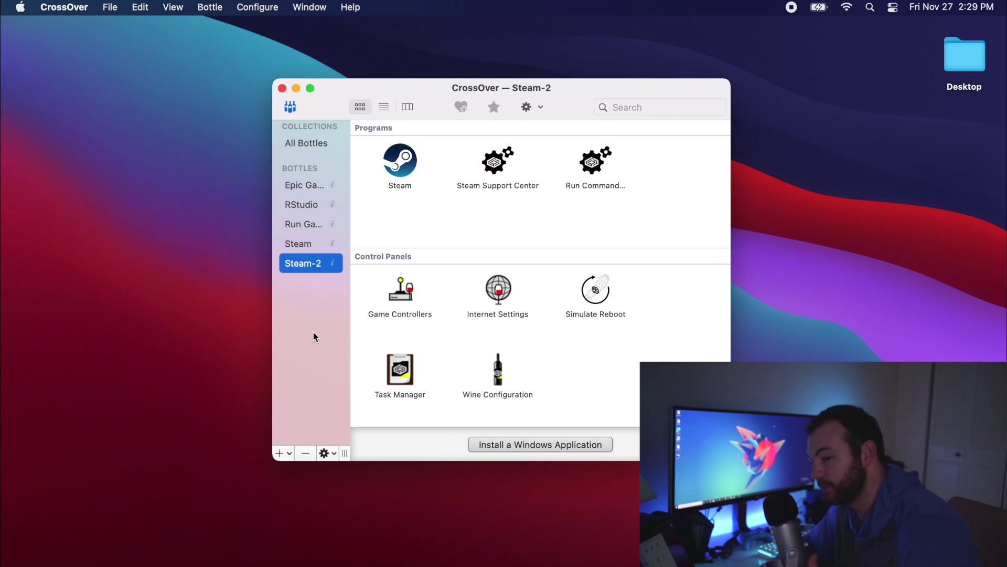
Step: Launch The Witcher 3: Wild Hunt through Steam in the Steam bottle, and continue the saved game past the intro
key("Up")
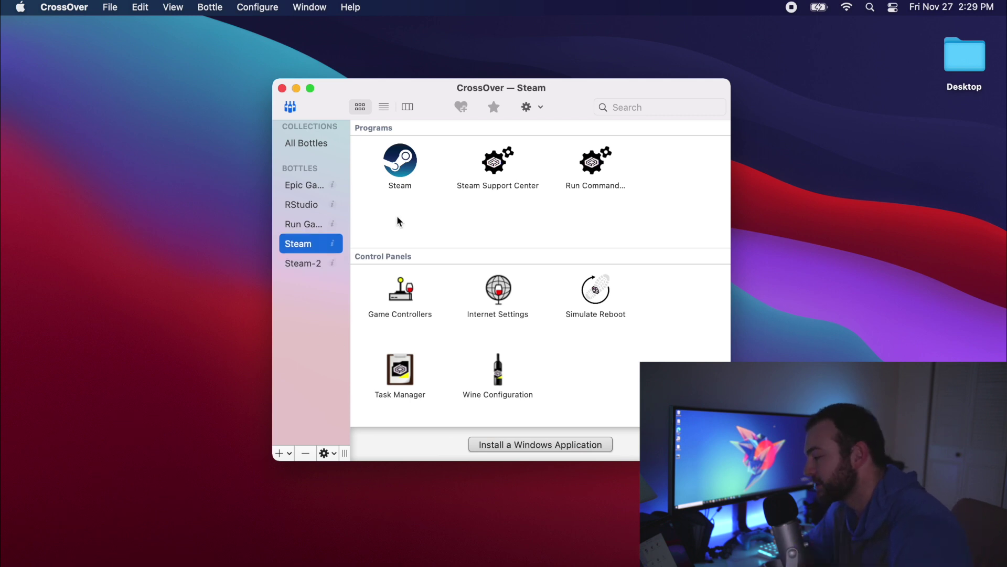
double_click(402, 169)
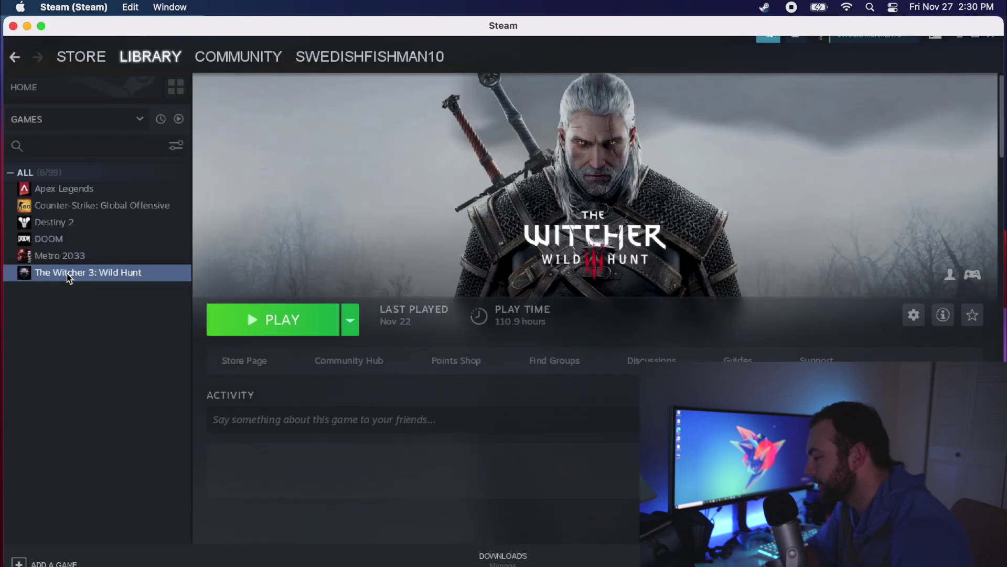
left_click(278, 318)
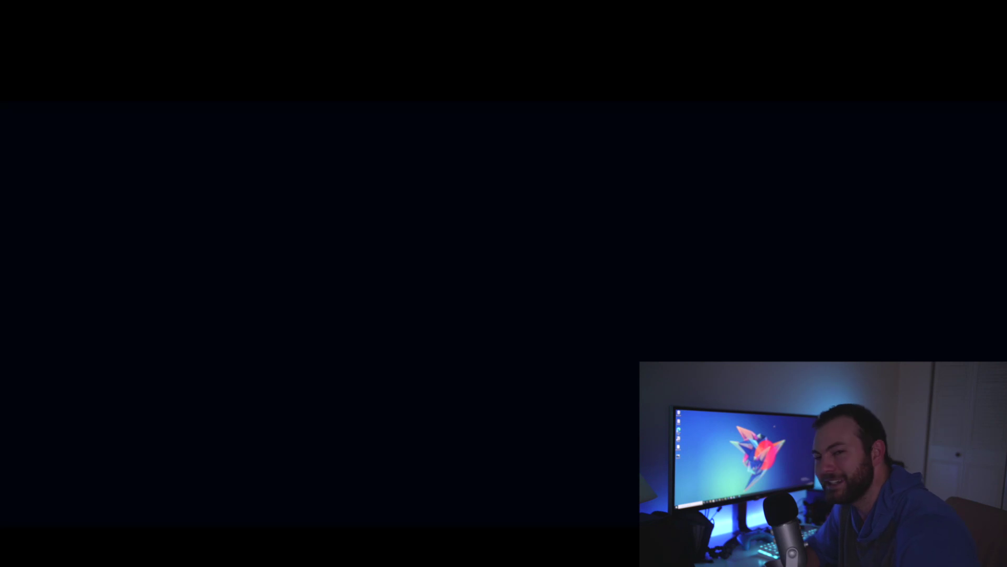
key("Escape")
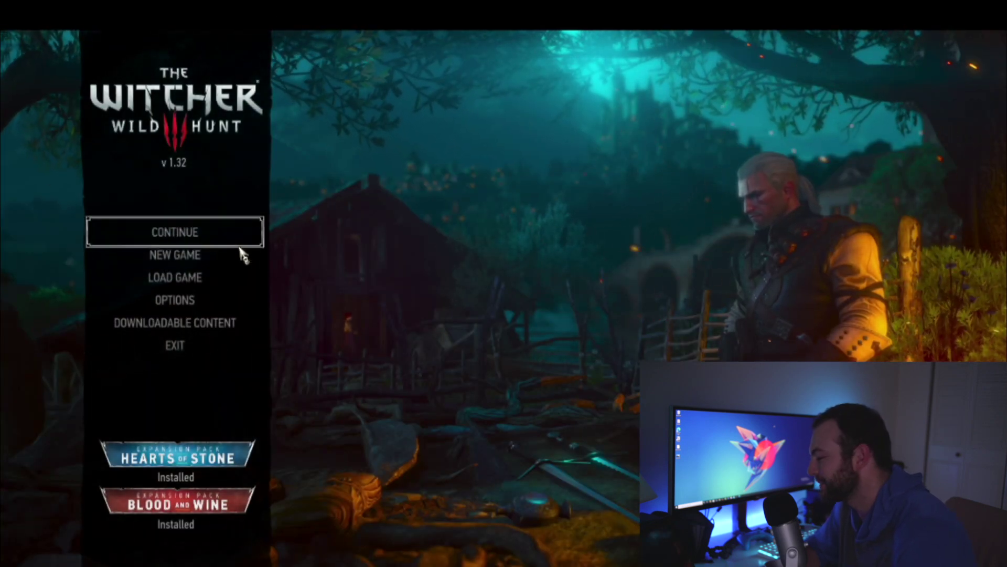
left_click(189, 232)
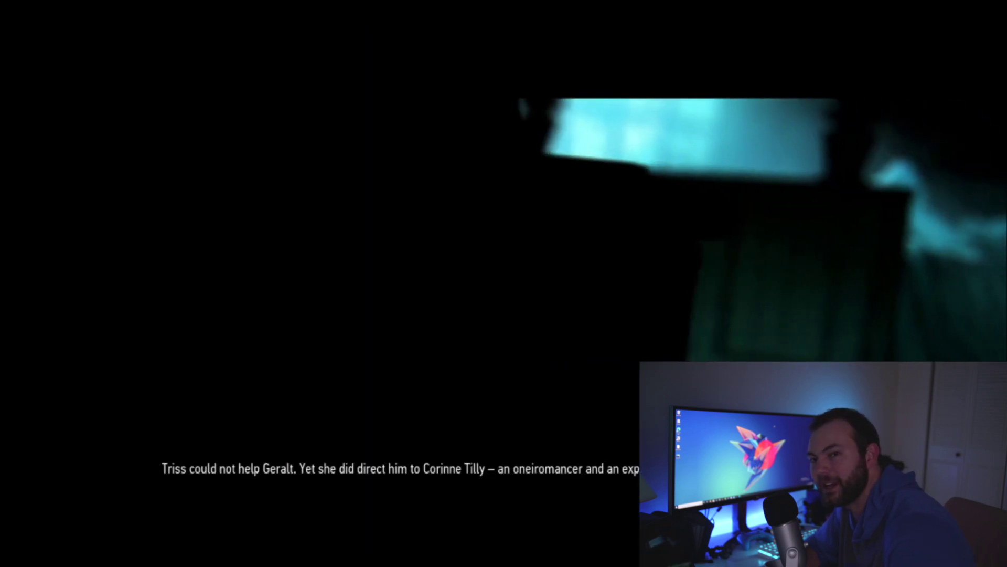